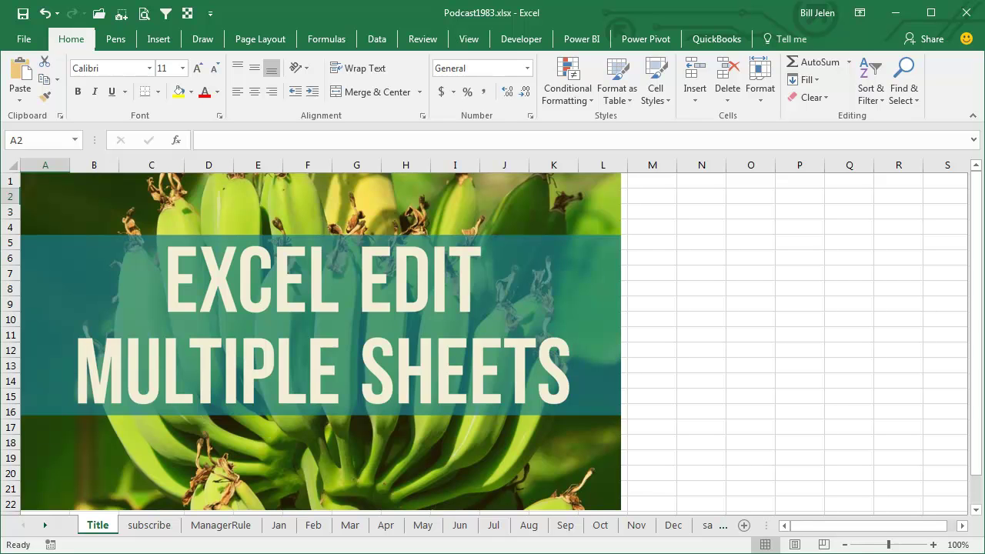
- Switch to the Jan sheet showing the Jan Report weekly sales table
{"action": "left_click", "coordinate": [280, 528]}
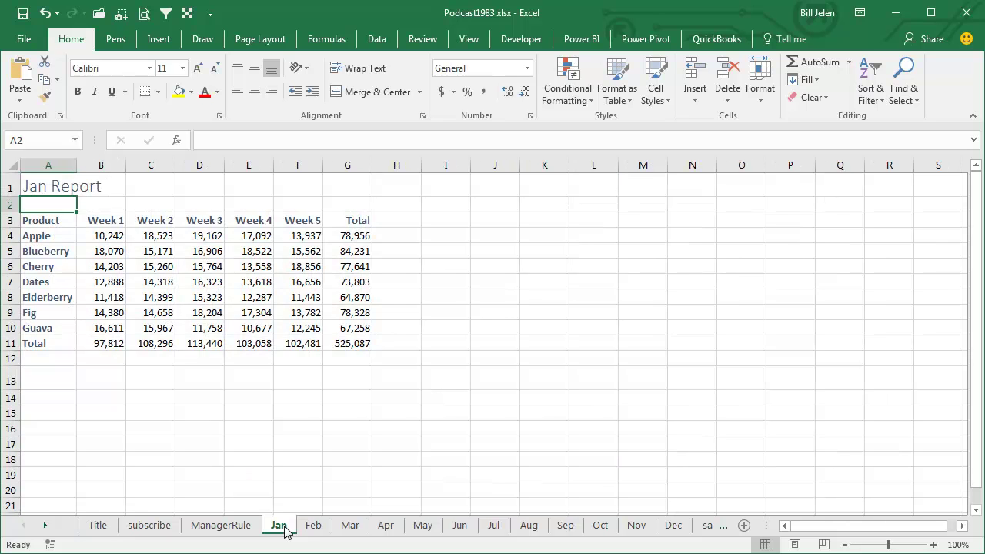
- Switch to the ManagerRule sheet with the Manager 15 Minute Rule clock picture
{"action": "left_click", "coordinate": [234, 527]}
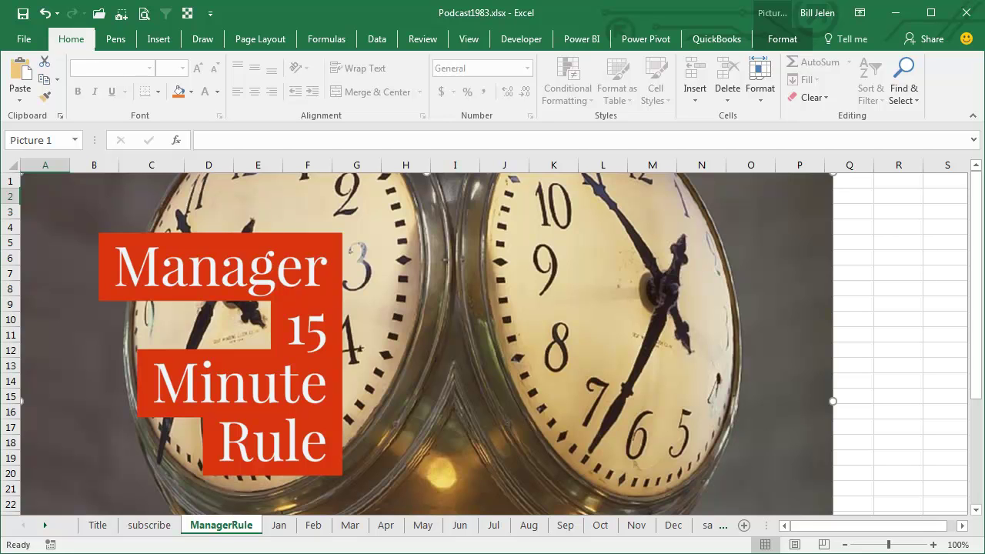
- Go back to the Jan sheet's Jan Report totalling 525,087
{"action": "left_click", "coordinate": [281, 528]}
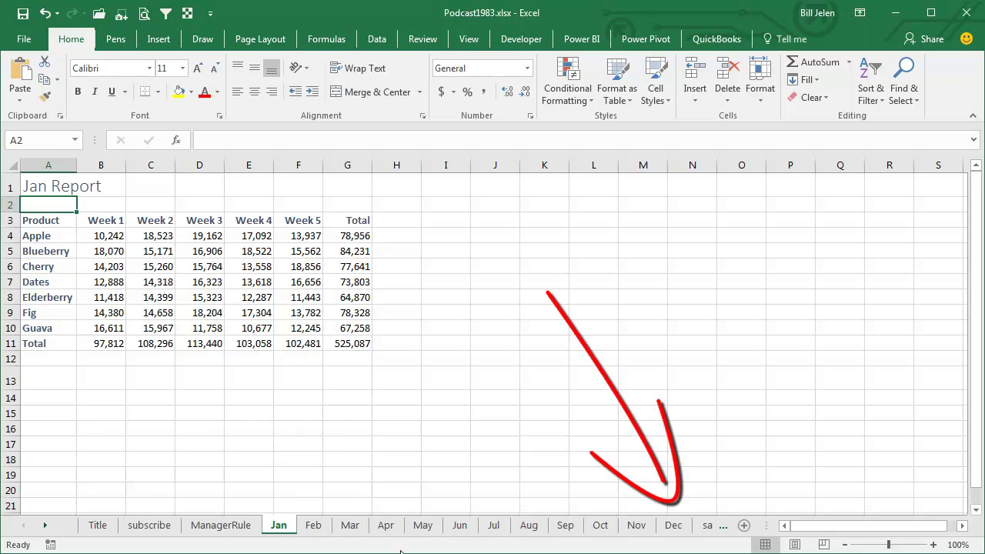
- Shift-select the Dec tab so sheets Jan through Dec form one group
{"action": "left_click", "coordinate": [673, 526], "text": "shift"}
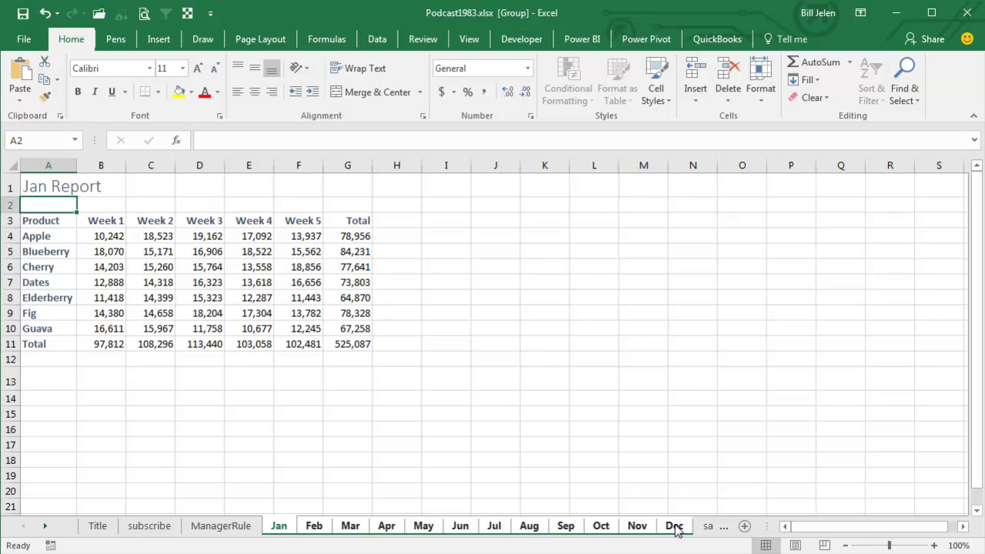
- Bold the row 11 totals B11:G11 and the Total column values G4:G10
{"action": "left_click", "coordinate": [96, 345]}
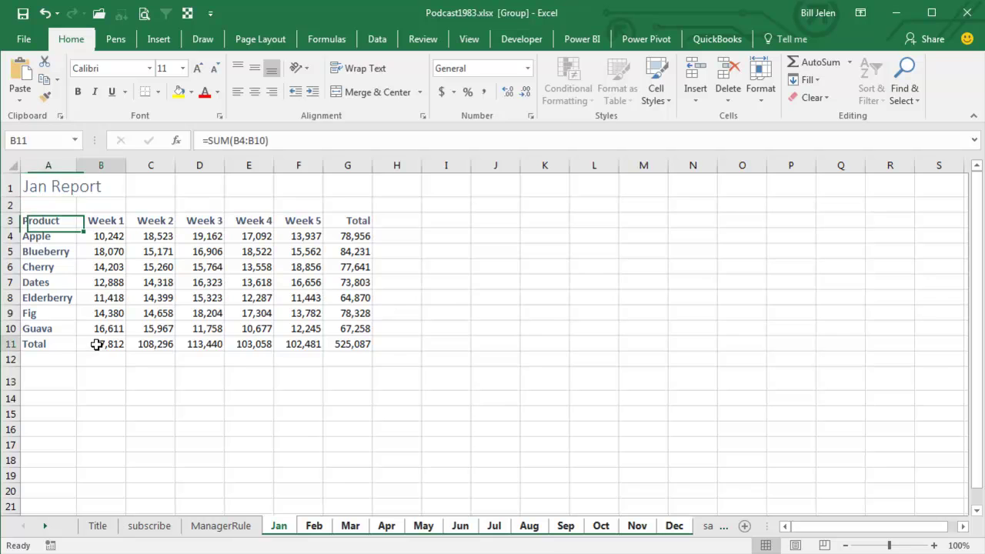
{"action": "left_click_drag", "start_coordinate": [96, 345], "coordinate": [339, 344]}
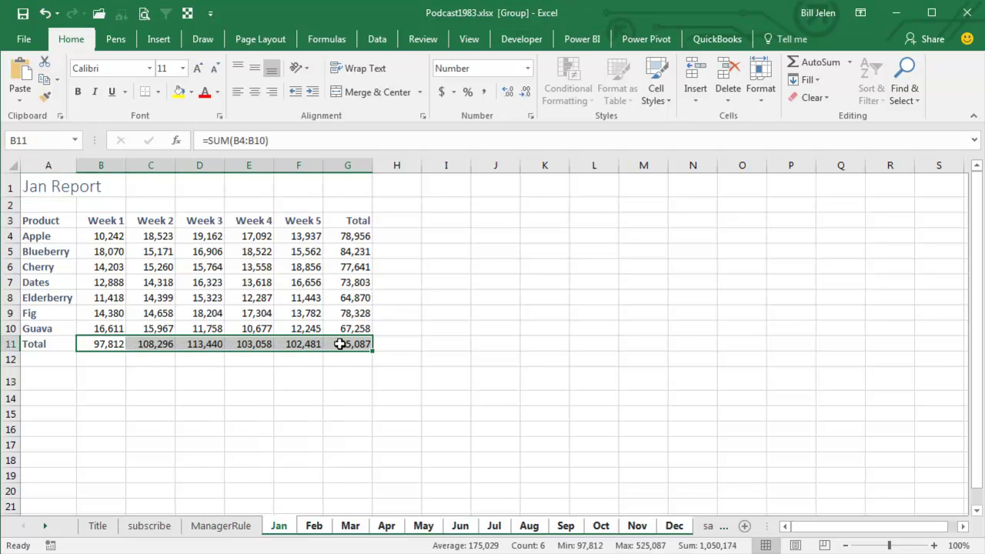
{"action": "key", "text": "ctrl+b"}
{"action": "left_click_drag", "start_coordinate": [352, 238], "coordinate": [355, 329]}
{"action": "key", "text": "ctrl+b"}
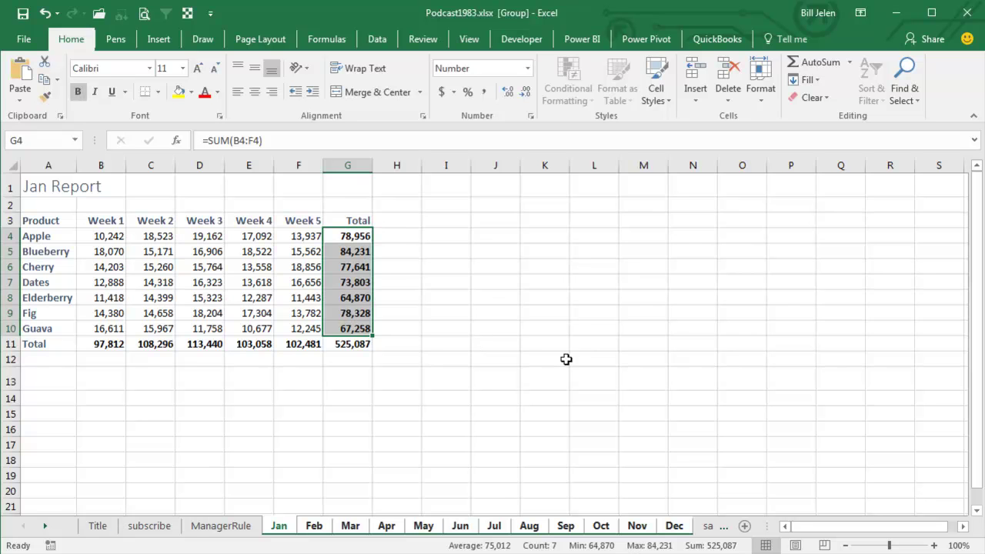
- Prefix the A1 title formula with "SALES REPORT FOR " and drop the trailing " Report"
{"action": "left_click", "coordinate": [36, 186]}
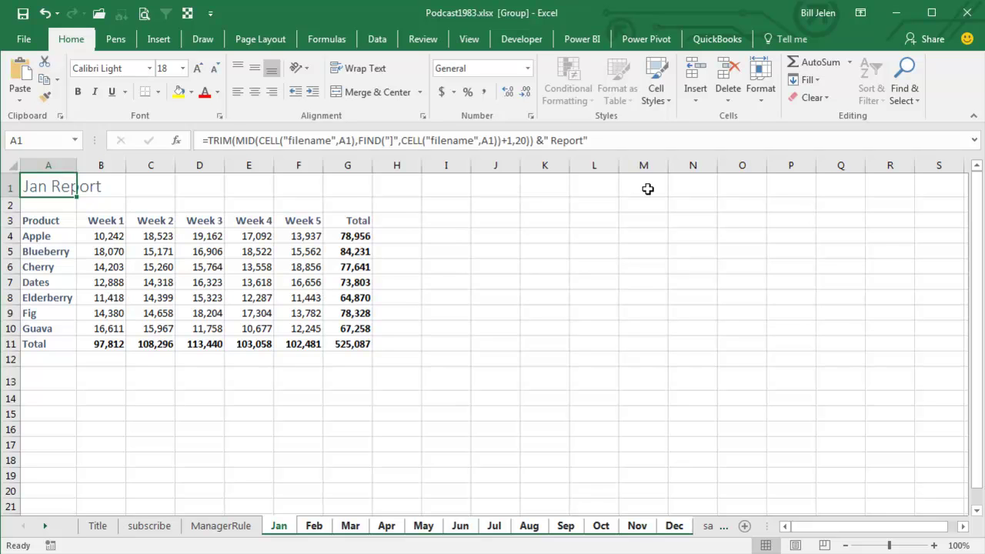
{"action": "key", "text": "F2"}
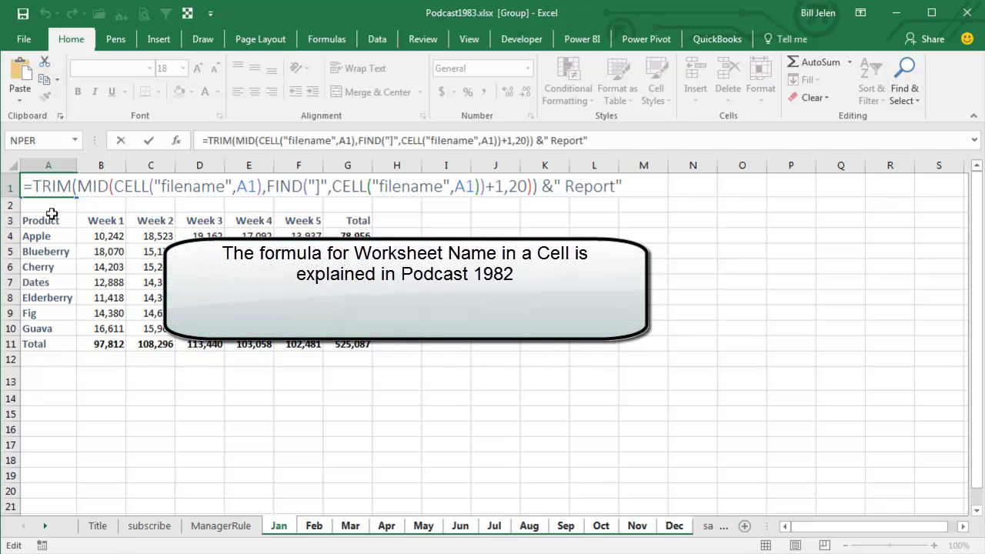
{"action": "type", "text": "\"Sales Re"}
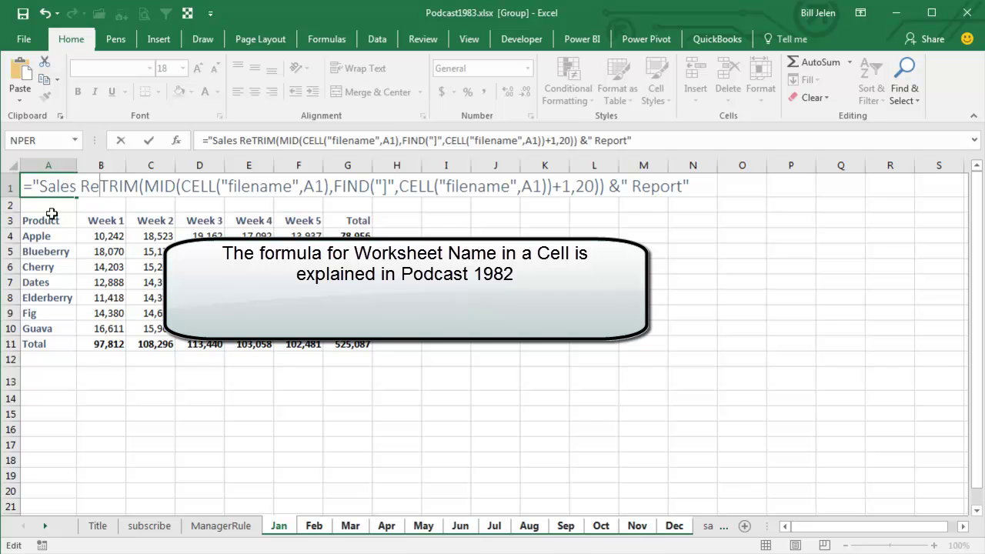
{"action": "key", "text": "BackSpace"}
{"action": "key", "text": "BackSpace"}
{"action": "key", "text": "BackSpace"}
{"action": "key", "text": "BackSpace"}
{"action": "key", "text": "BackSpace"}
{"action": "key", "text": "BackSpace"}
{"action": "key", "text": "BackSpace"}
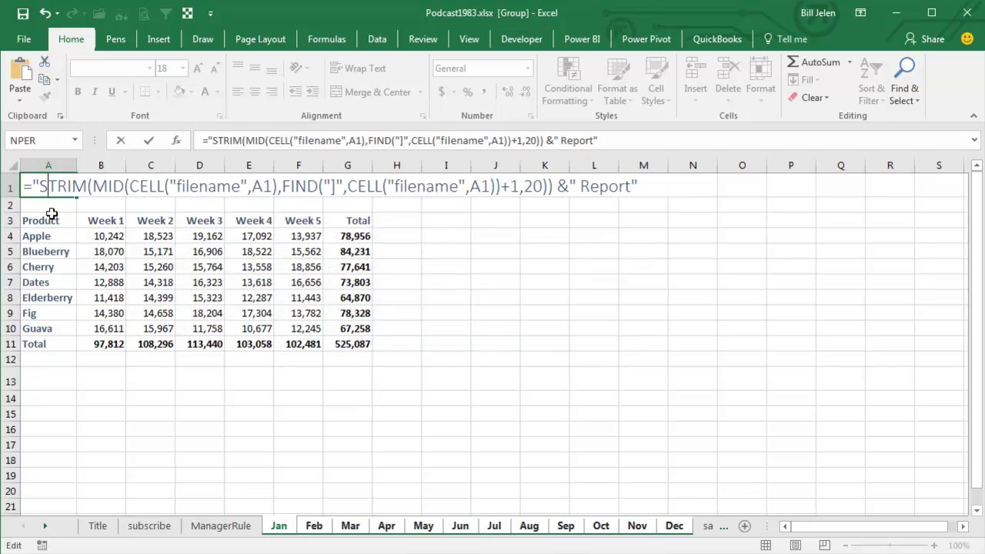
{"action": "type", "text": "ALES REPORT FOR "}
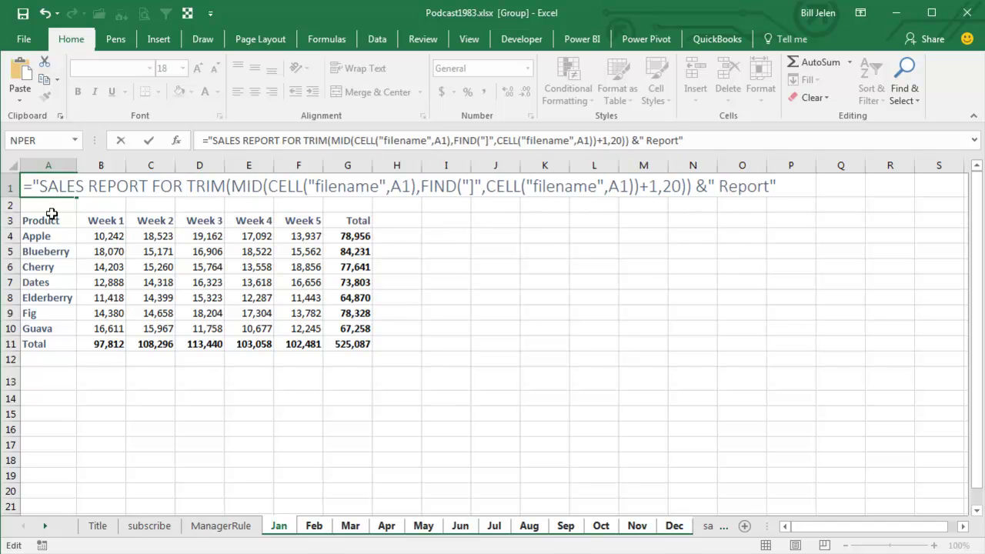
{"action": "type", "text": "\"&"}
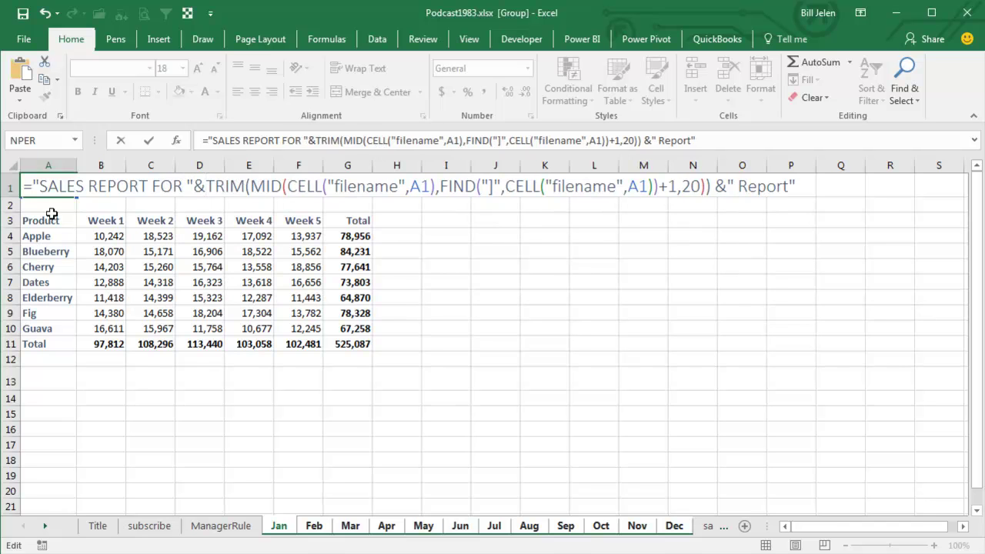
{"action": "key", "text": "End"}
{"action": "key", "text": "BackSpace"}
{"action": "key", "text": "BackSpace"}
{"action": "key", "text": "BackSpace"}
{"action": "key", "text": "BackSpace"}
{"action": "key", "text": "BackSpace"}
{"action": "key", "text": "BackSpace"}
{"action": "key", "text": "BackSpace"}
{"action": "key", "text": "BackSpace"}
{"action": "key", "text": "BackSpace"}
{"action": "key", "text": "BackSpace"}
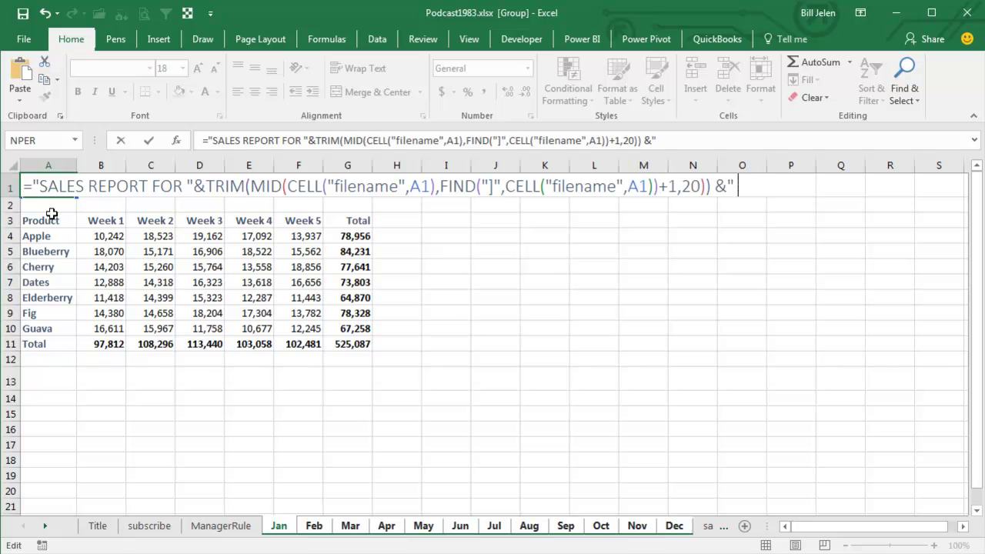
{"action": "key", "text": "Return"}
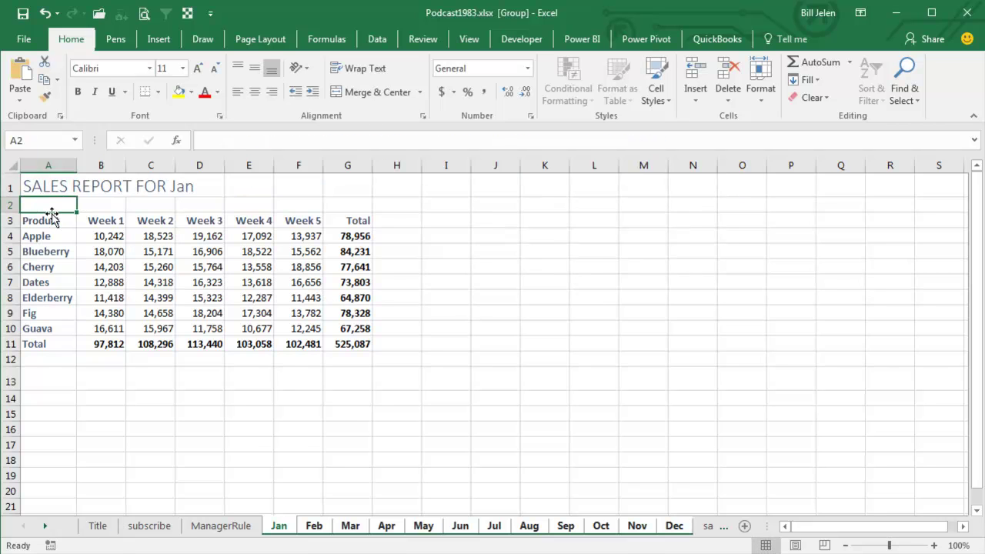
- Wrap the TRIM sheet-name part in UPPER so A1 reads SALES REPORT FOR JAN
{"action": "key", "text": "Up"}
{"action": "key", "text": "F2"}
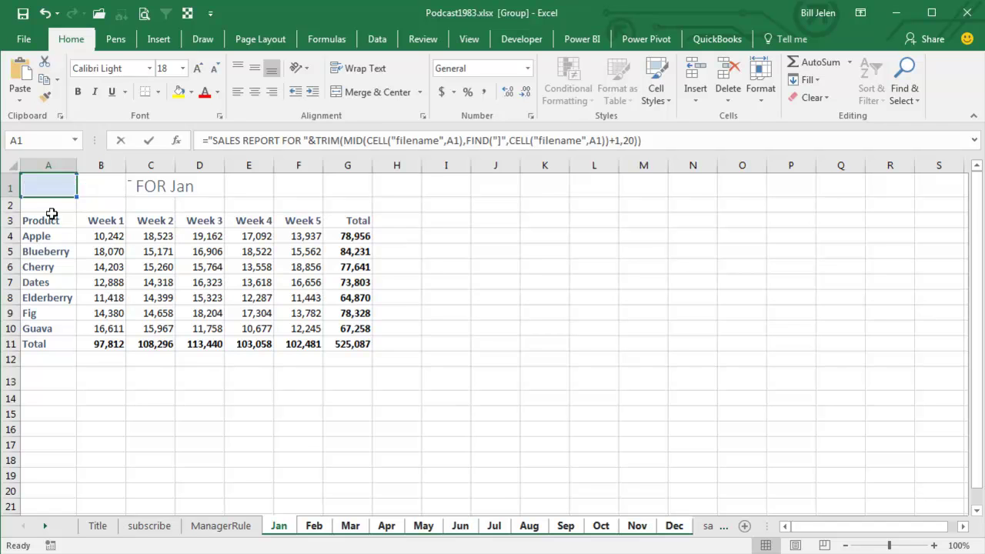
{"action": "key", "text": "Left"}
{"action": "key", "text": "Left"}
{"action": "key", "text": "Left"}
{"action": "key", "text": "Left"}
{"action": "key", "text": "Left"}
{"action": "key", "text": "Left"}
{"action": "key", "text": "Left"}
{"action": "key", "text": "Left"}
{"action": "key", "text": "Left"}
{"action": "key", "text": "Left"}
{"action": "key", "text": "Left"}
{"action": "key", "text": "Left"}
{"action": "key", "text": "Left"}
{"action": "key", "text": "Left"}
{"action": "key", "text": "Left"}
{"action": "key", "text": "Left"}
{"action": "key", "text": "Left"}
{"action": "key", "text": "Left"}
{"action": "key", "text": "Left"}
{"action": "key", "text": "Left"}
{"action": "key", "text": "Left"}
{"action": "key", "text": "Left"}
{"action": "key", "text": "Left"}
{"action": "key", "text": "Left"}
{"action": "key", "text": "Left"}
{"action": "key", "text": "Left"}
{"action": "key", "text": "Left"}
{"action": "key", "text": "Left"}
{"action": "key", "text": "Left"}
{"action": "key", "text": "Left"}
{"action": "key", "text": "Left"}
{"action": "key", "text": "Left"}
{"action": "key", "text": "Left"}
{"action": "key", "text": "Left"}
{"action": "key", "text": "Left"}
{"action": "key", "text": "Left"}
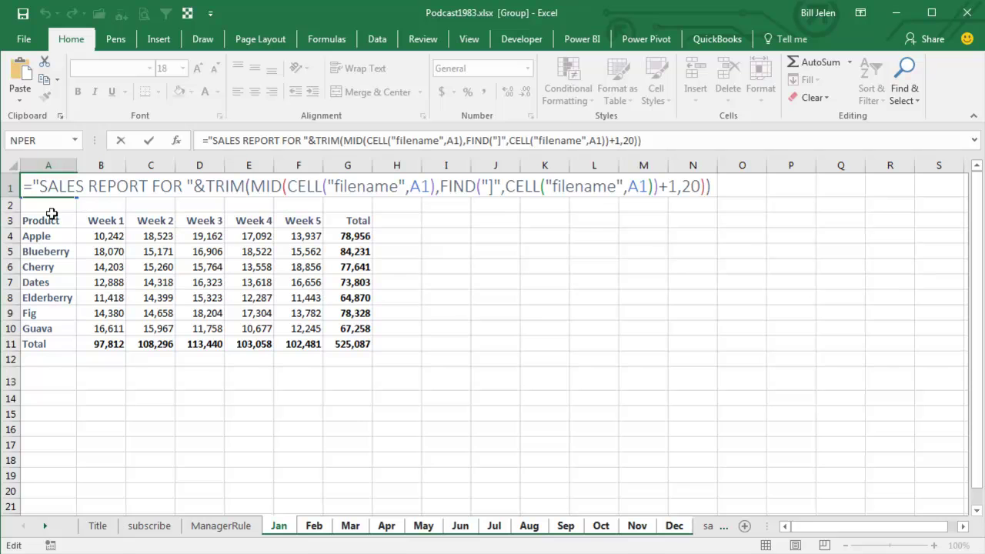
{"action": "type", "text": "UPPER("}
{"action": "key", "text": "End"}
{"action": "type", "text": ")"}
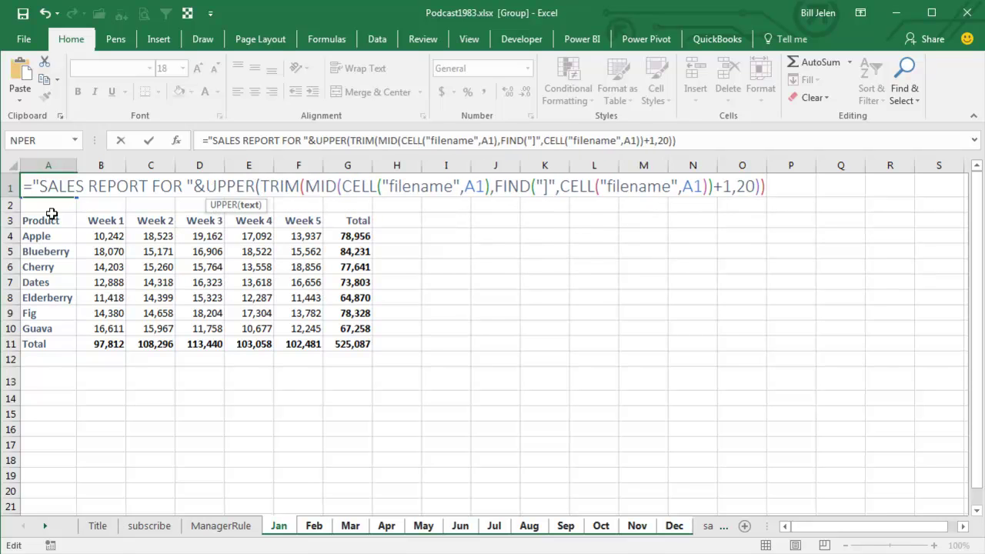
{"action": "key", "text": "Return"}
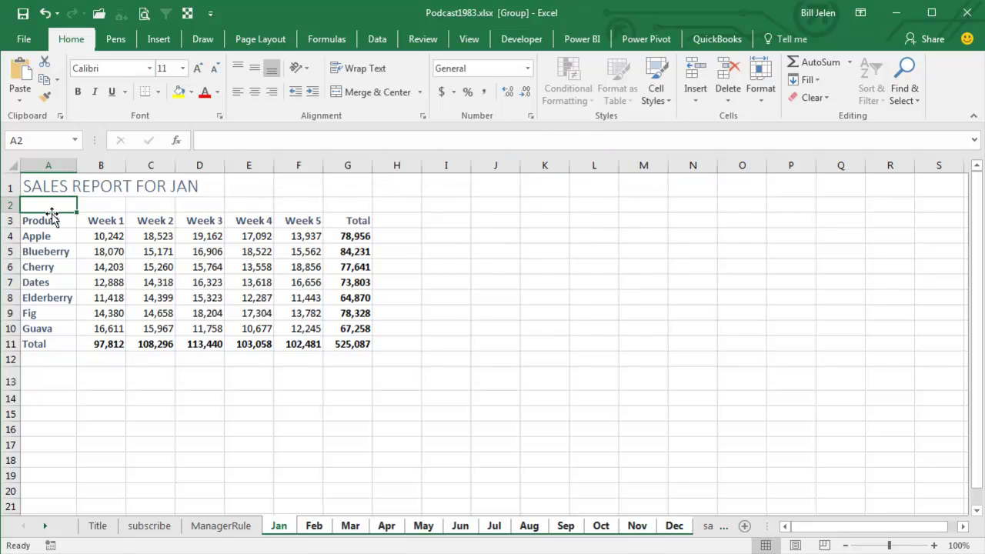
{"action": "key", "text": "Up"}
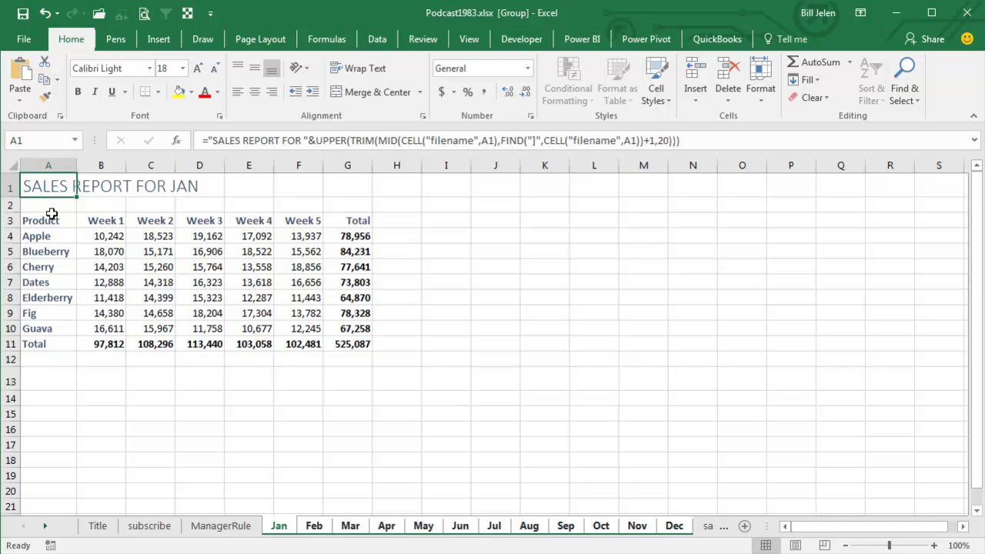
- Make the A1 title text blue on the grouped month sheets
{"action": "left_click", "coordinate": [217, 92]}
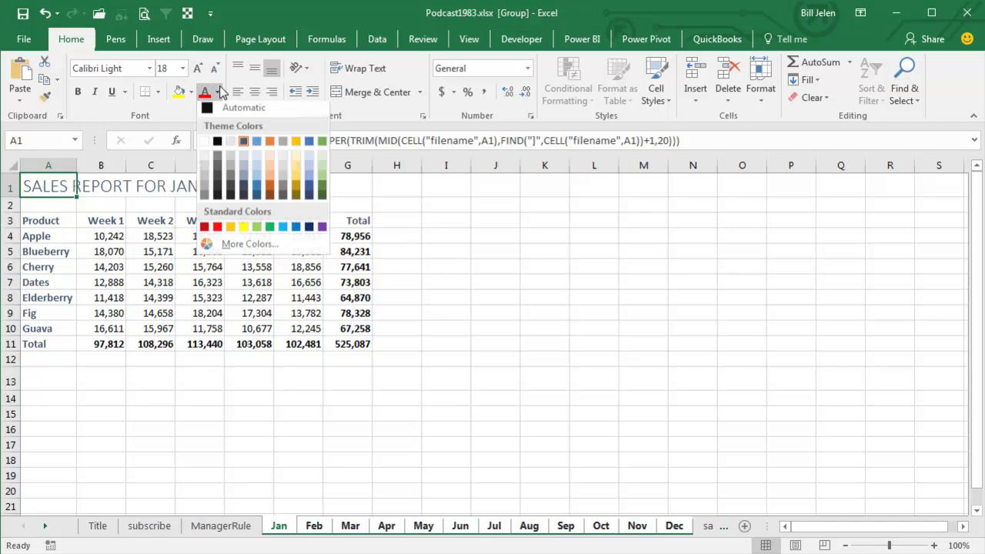
{"action": "left_click", "coordinate": [310, 145]}
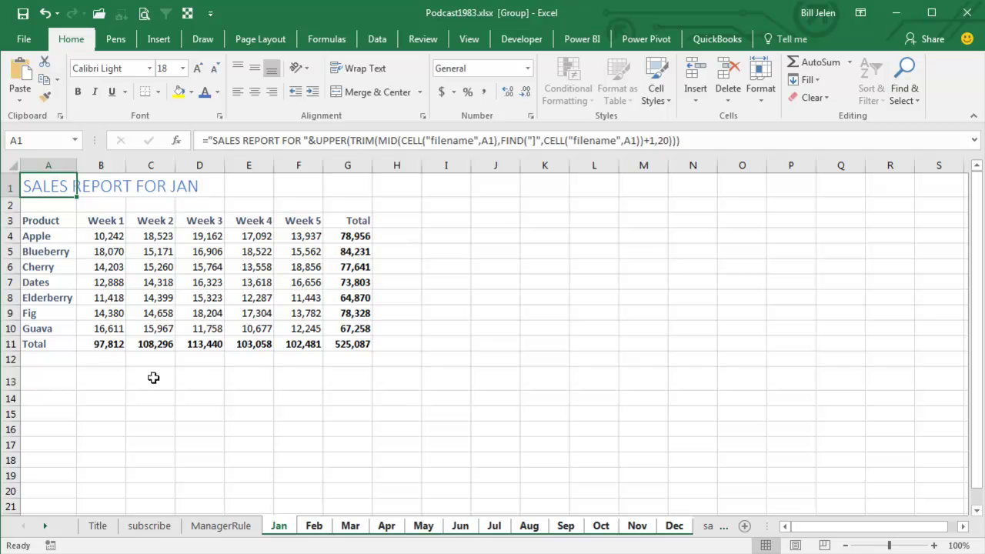
{"action": "left_click", "coordinate": [54, 359]}
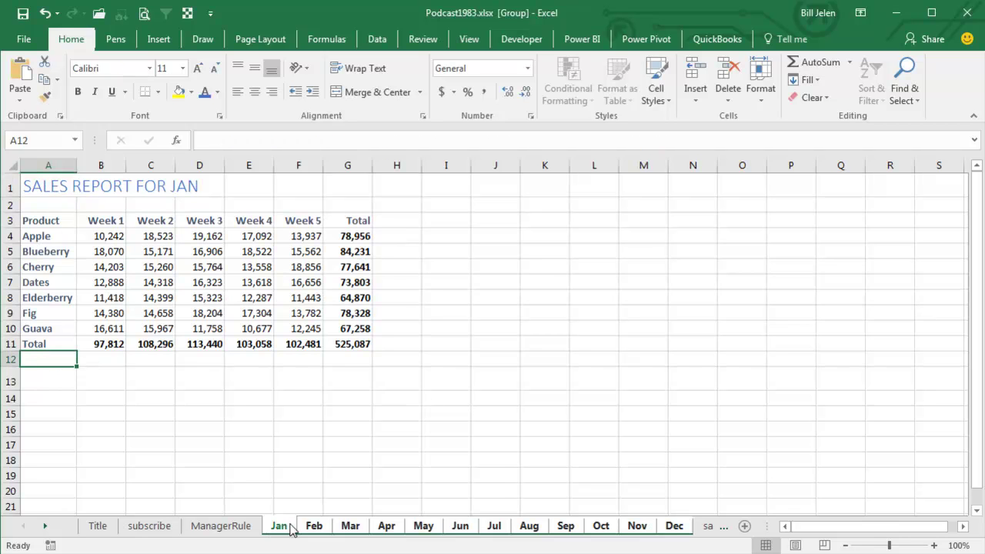
- Check the titles on Feb through Jun, then ungroup via the ManagerRule sheet
{"action": "left_click", "coordinate": [314, 528]}
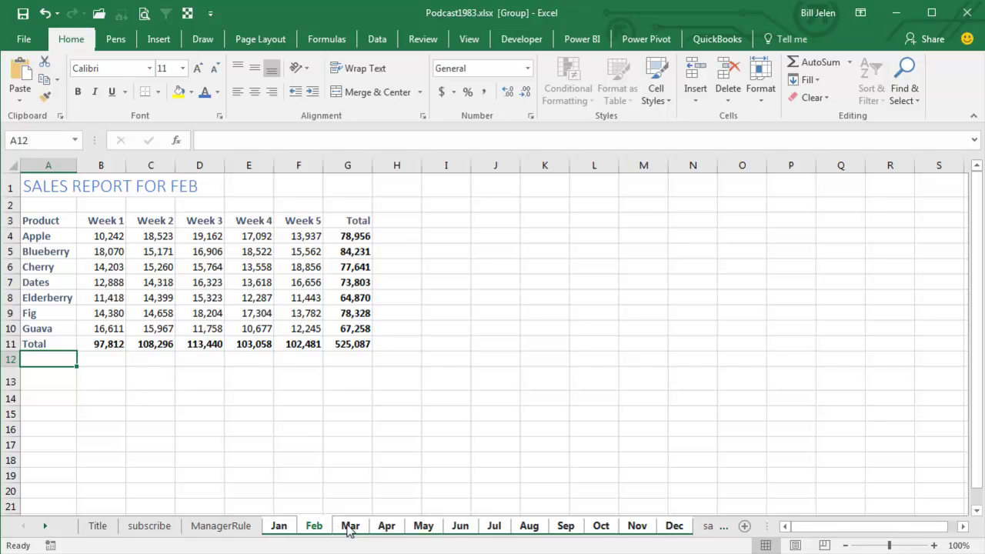
{"action": "left_click", "coordinate": [348, 527]}
{"action": "left_click", "coordinate": [385, 528]}
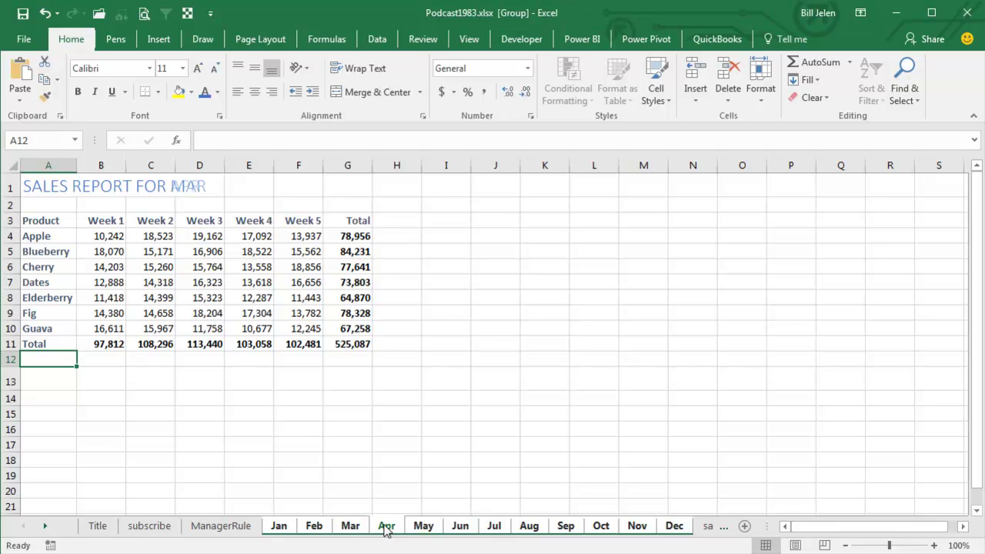
{"action": "left_click", "coordinate": [423, 528]}
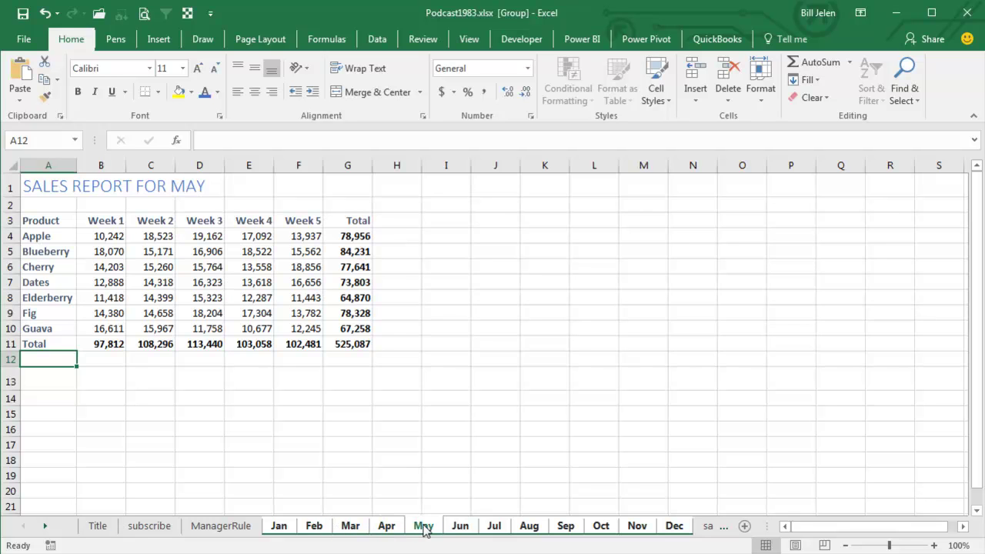
{"action": "left_click", "coordinate": [465, 529]}
{"action": "left_click", "coordinate": [221, 526]}
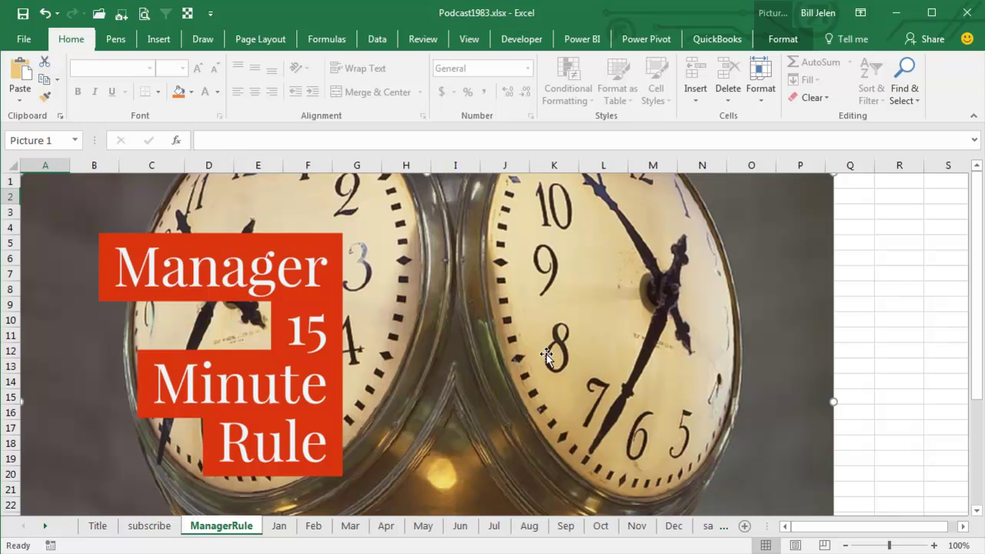
- Regroup Jan–Dec and fill B4:D9 with 12345 on every month sheet
{"action": "left_click", "coordinate": [279, 525]}
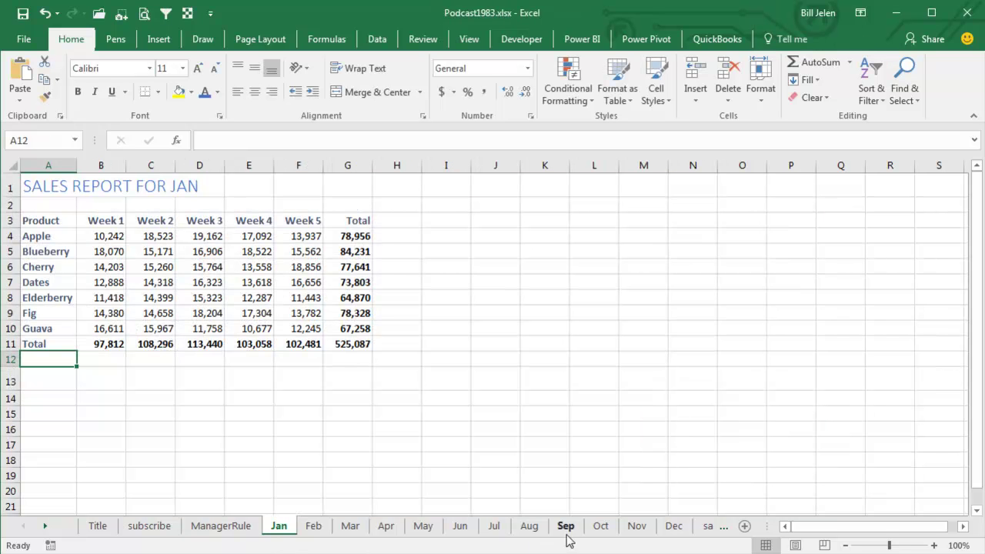
{"action": "left_click", "coordinate": [674, 528], "text": "shift"}
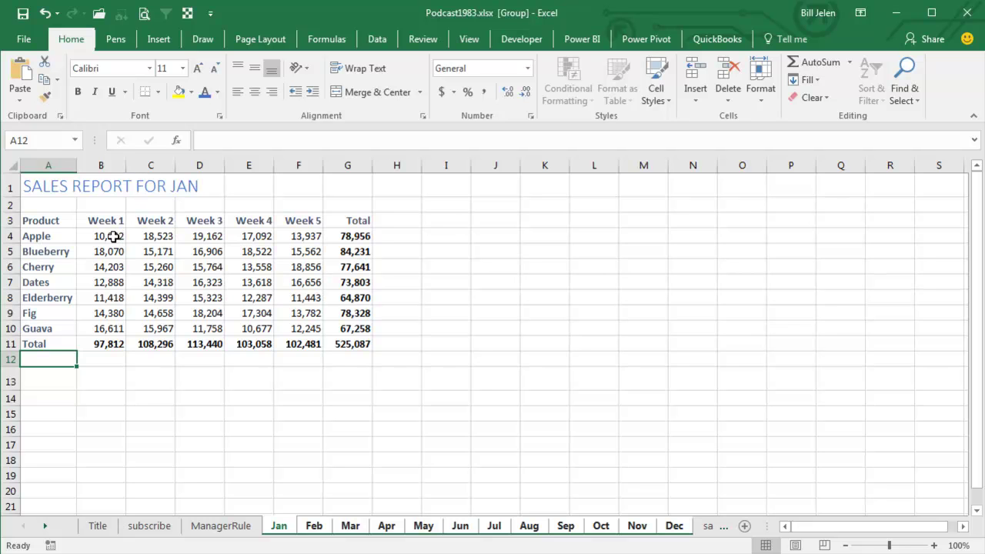
{"action": "left_click_drag", "start_coordinate": [113, 236], "coordinate": [210, 307]}
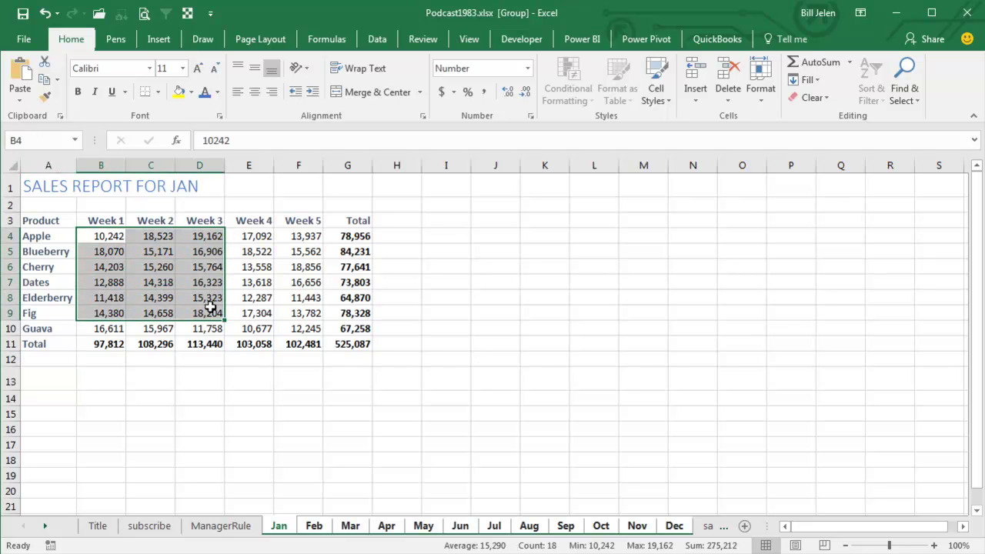
{"action": "type", "text": "12345"}
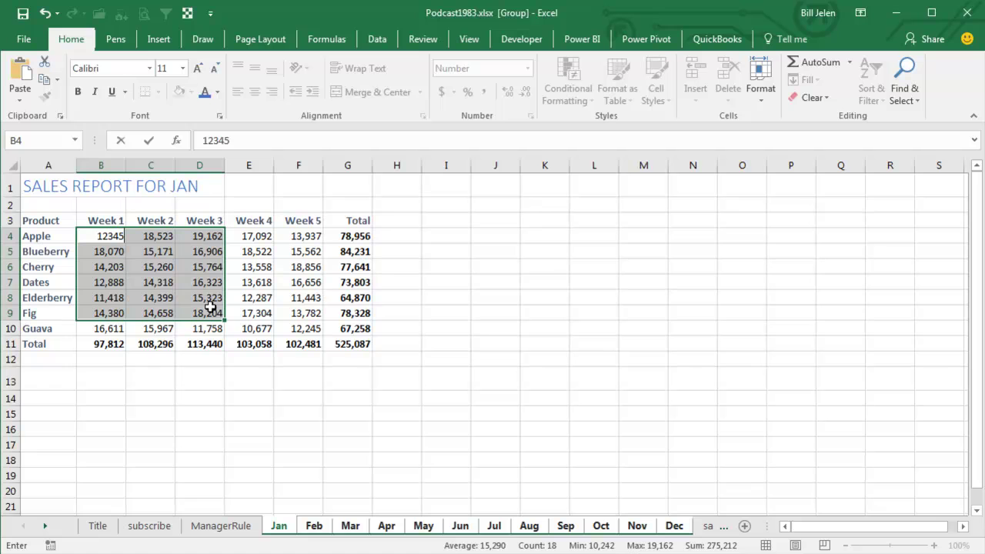
{"action": "key", "text": "ctrl+Return"}
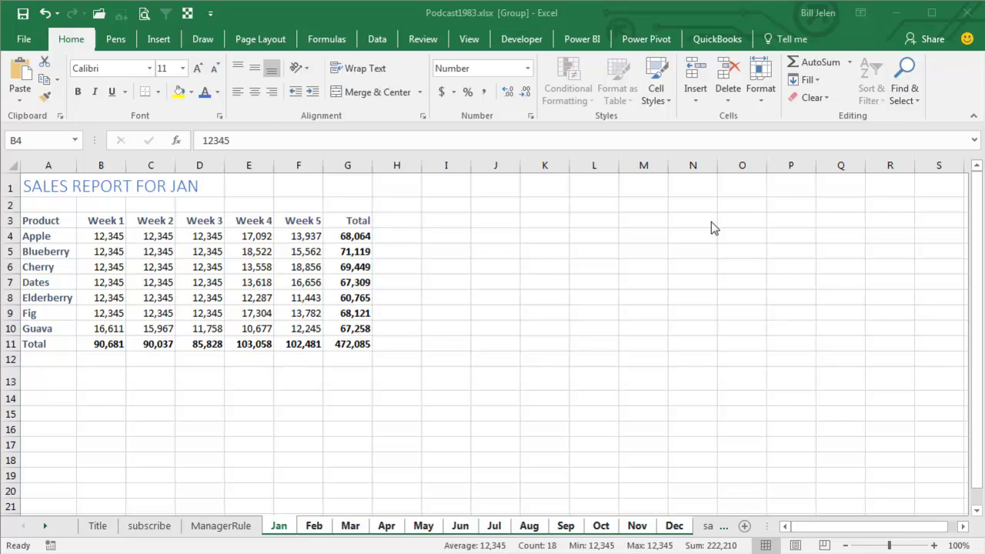
- Select cell P8, ungroup via the ManagerRule sheet, and return to Jan alone
{"action": "left_click", "coordinate": [791, 297]}
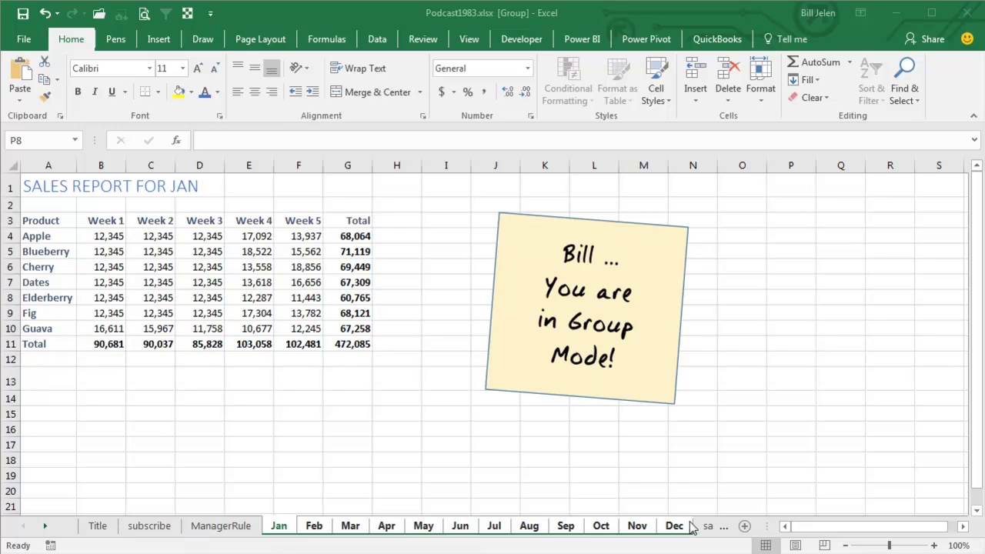
{"action": "left_click", "coordinate": [231, 530]}
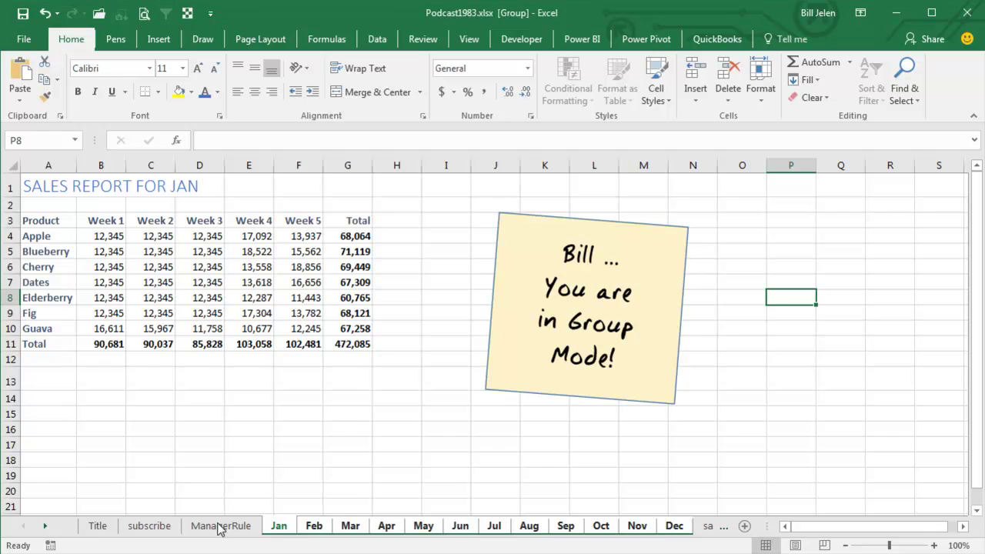
{"action": "left_click", "coordinate": [279, 528]}
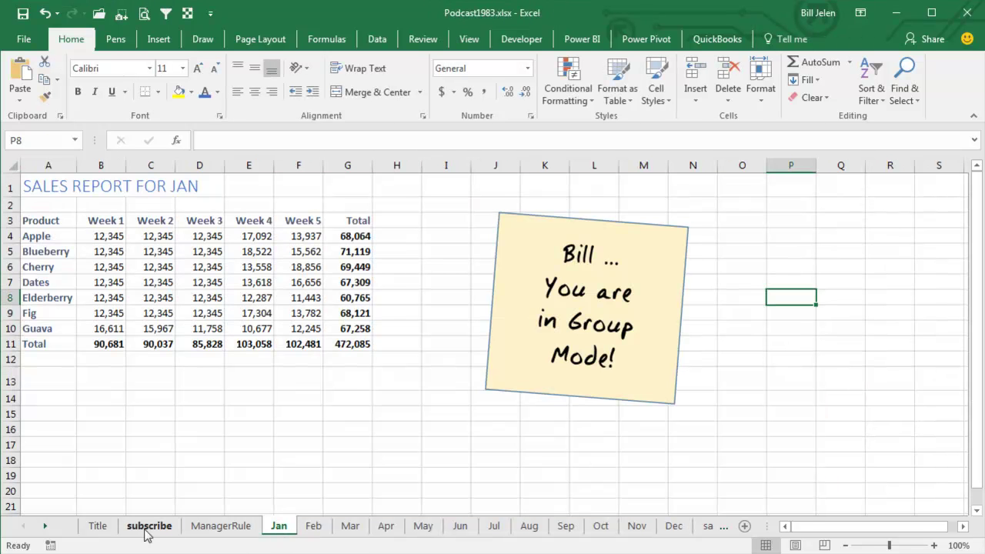
- Group all sheets with Select All Sheets, then ungroup by switching to Feb
{"action": "right_click", "coordinate": [97, 528]}
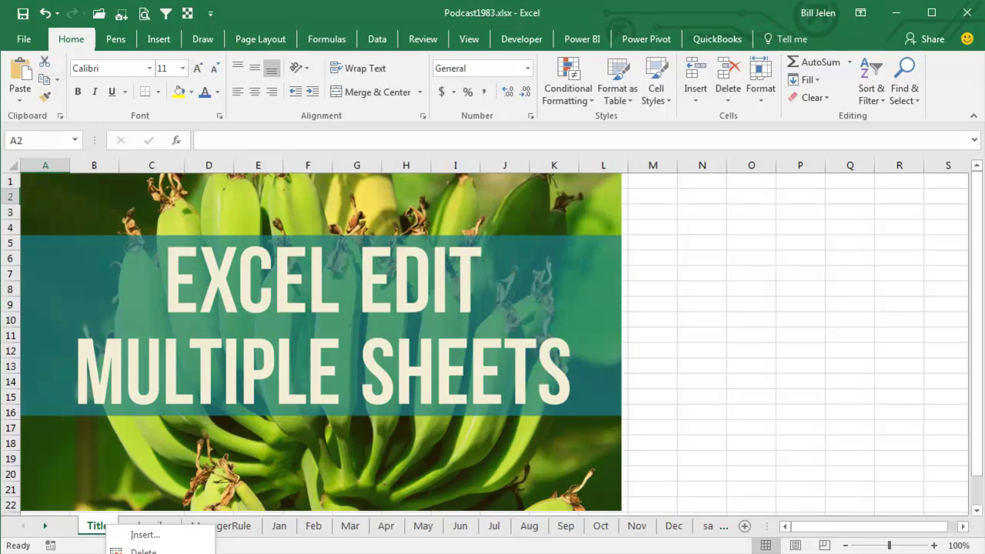
{"action": "key", "text": "s"}
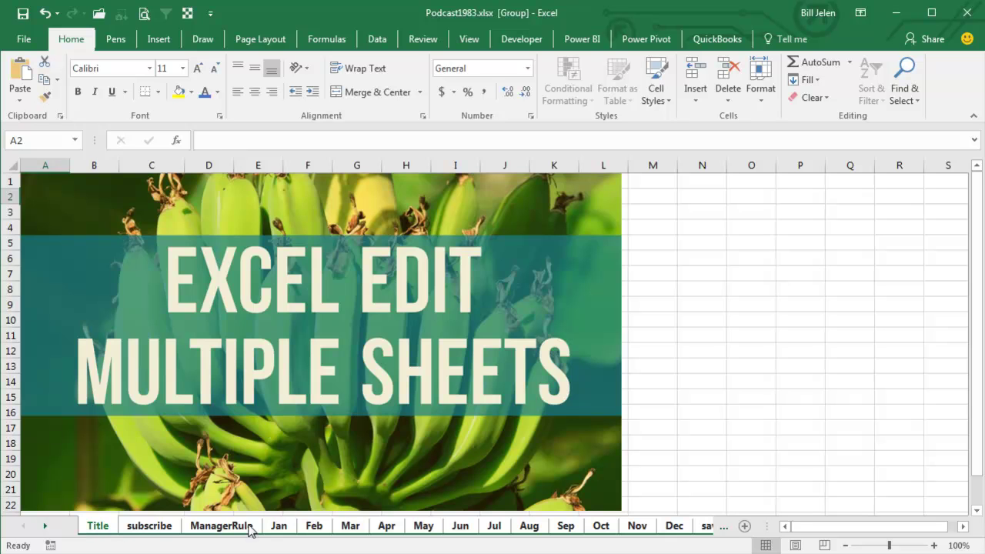
{"action": "left_click", "coordinate": [314, 527]}
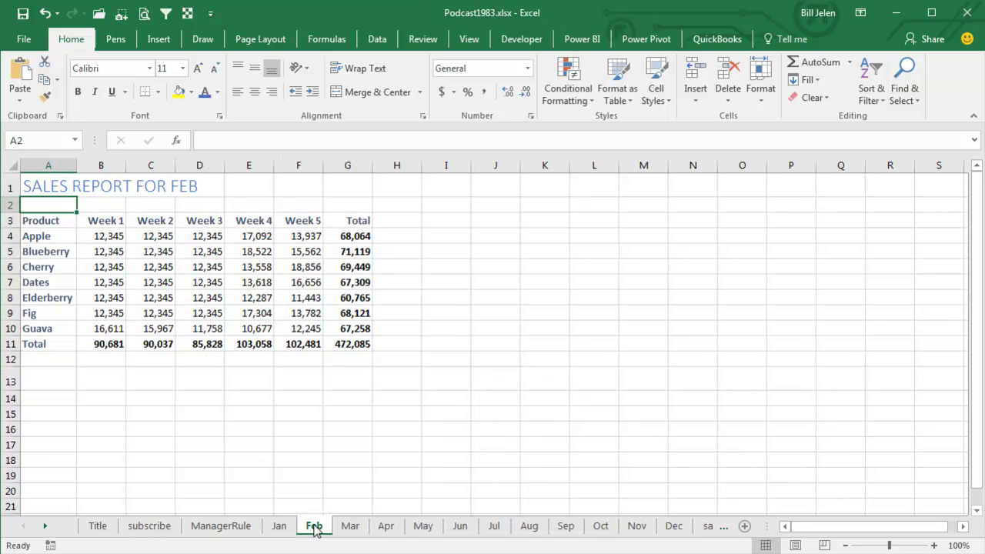
- Regroup Jan through Dec and view Feb, Mar and Apr within the group
{"action": "left_click", "coordinate": [282, 527]}
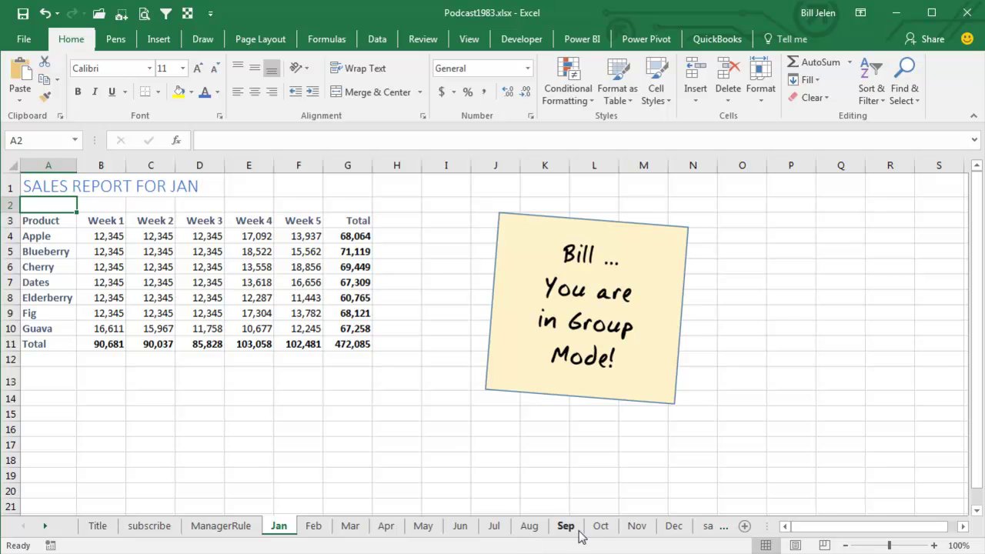
{"action": "left_click", "coordinate": [675, 526], "text": "shift"}
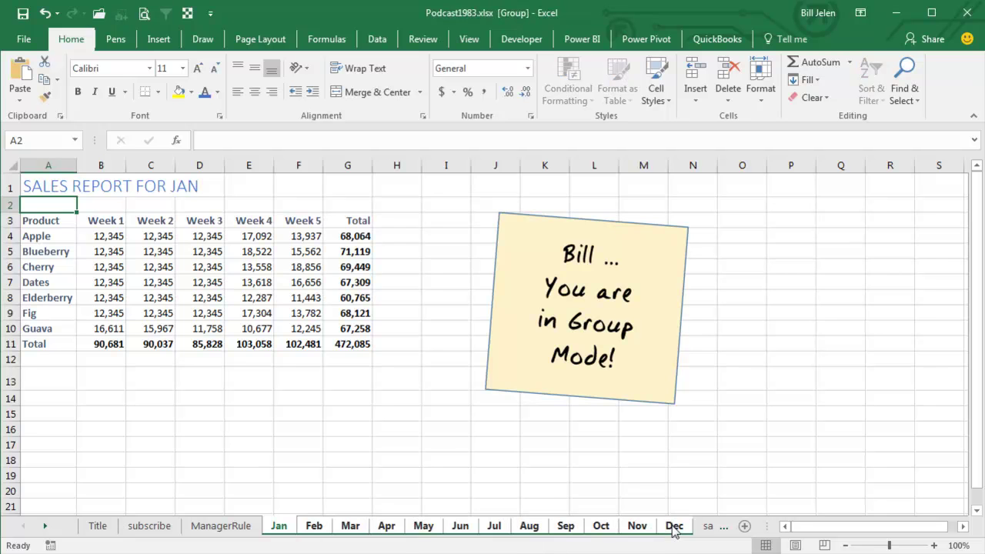
{"action": "left_click", "coordinate": [314, 527]}
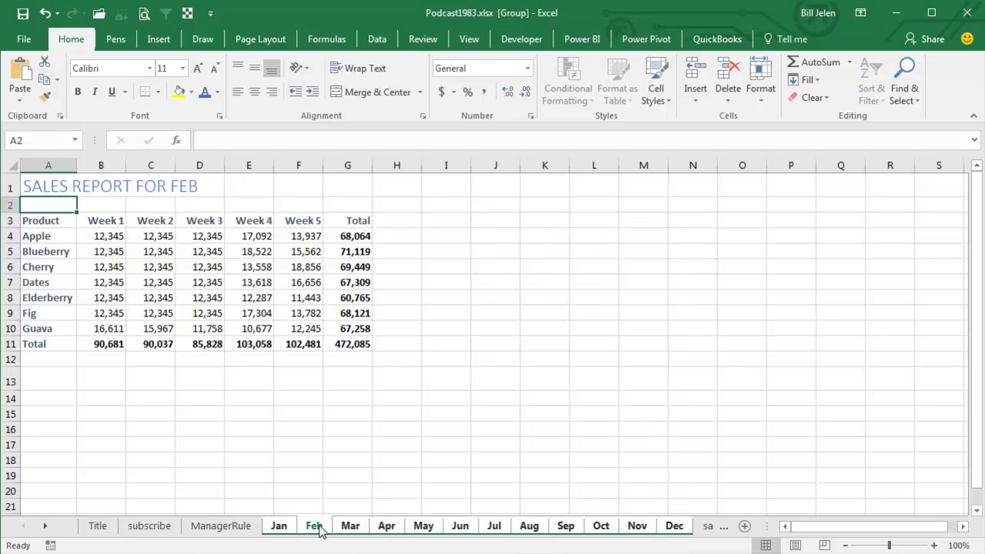
{"action": "left_click", "coordinate": [351, 527]}
{"action": "left_click", "coordinate": [387, 527]}
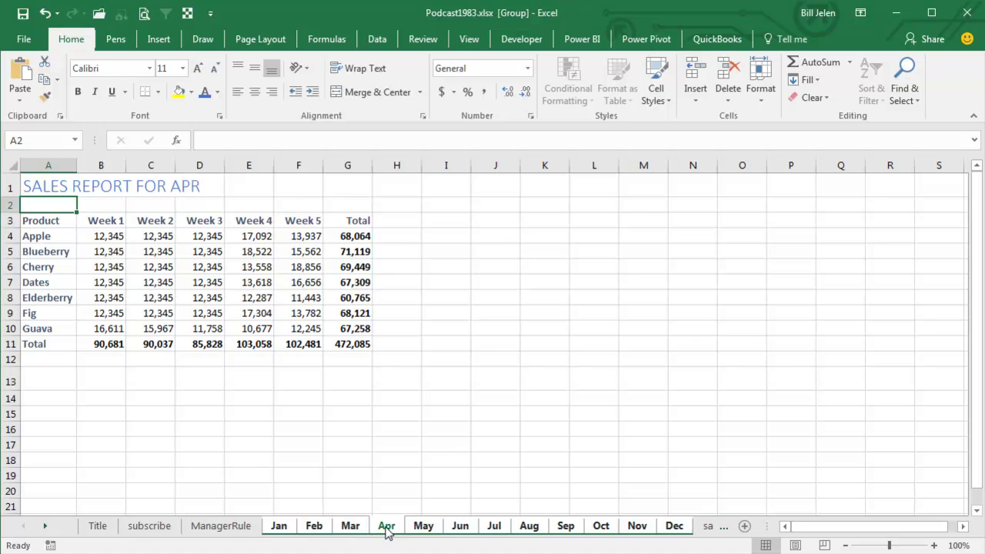
- Ungroup the month sheets using Ungroup Sheets from the Jan tab's right-click menu
{"action": "right_click", "coordinate": [288, 530]}
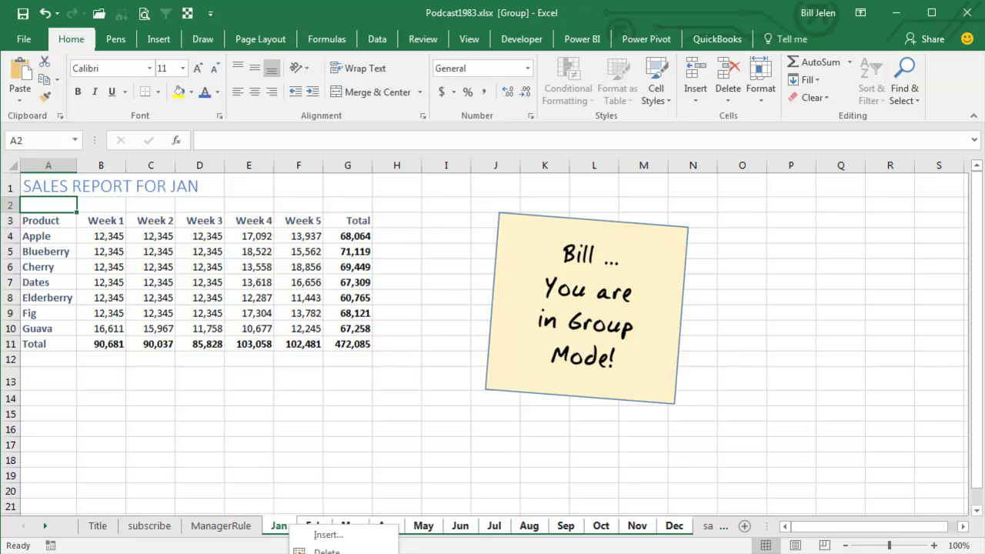
{"action": "left_click", "coordinate": [97, 526]}
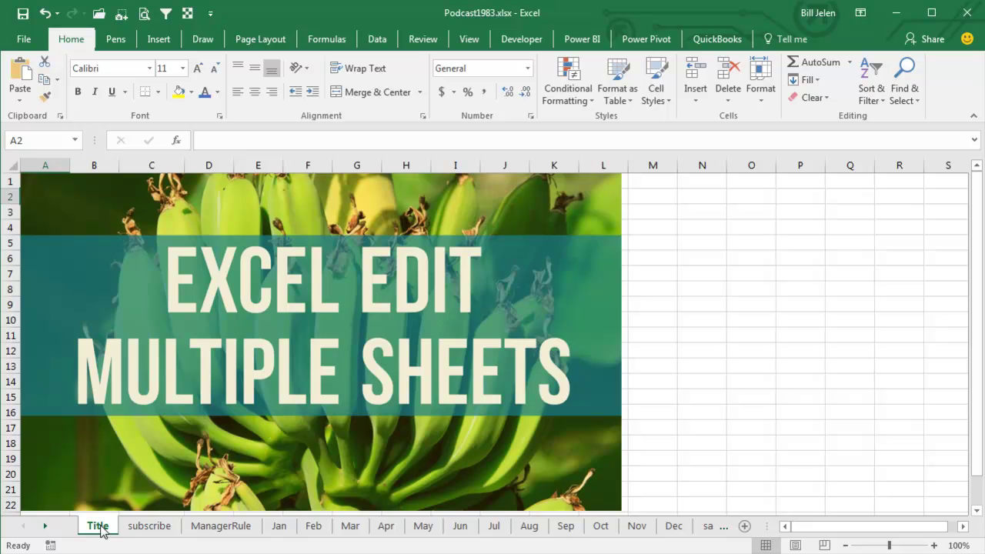
- Group the Jan, Mar, May, Jul and Sep sheets, then ungroup them by selecting the subscribe sheet
{"action": "left_click", "coordinate": [278, 526]}
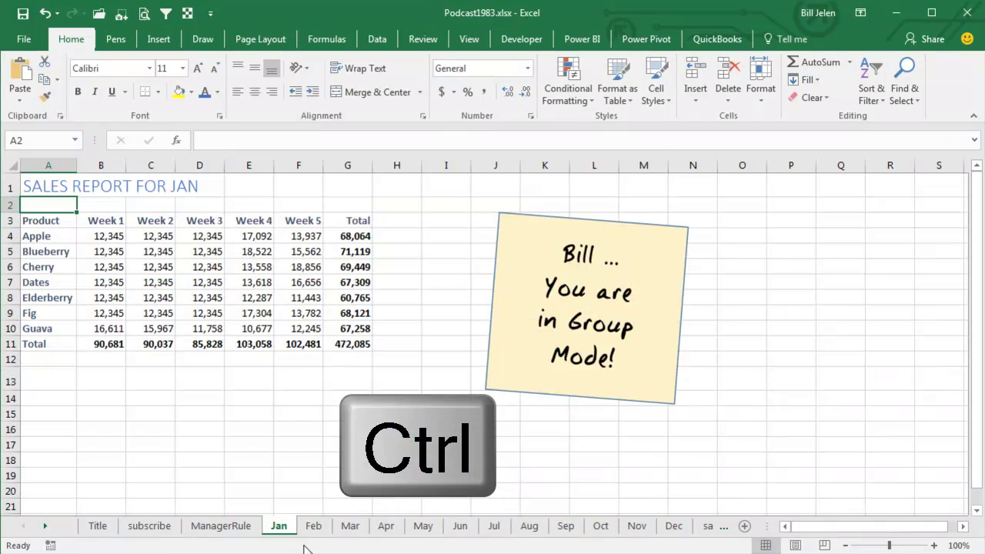
{"action": "left_click", "coordinate": [350, 527], "text": "ctrl"}
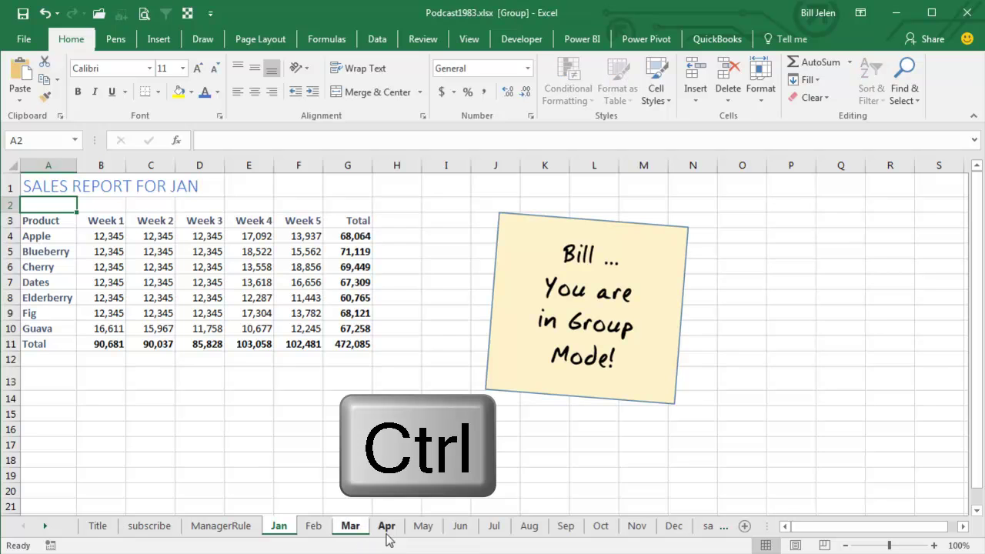
{"action": "left_click", "coordinate": [423, 527], "text": "ctrl"}
{"action": "left_click", "coordinate": [494, 526], "text": "ctrl"}
{"action": "left_click", "coordinate": [566, 526], "text": "ctrl"}
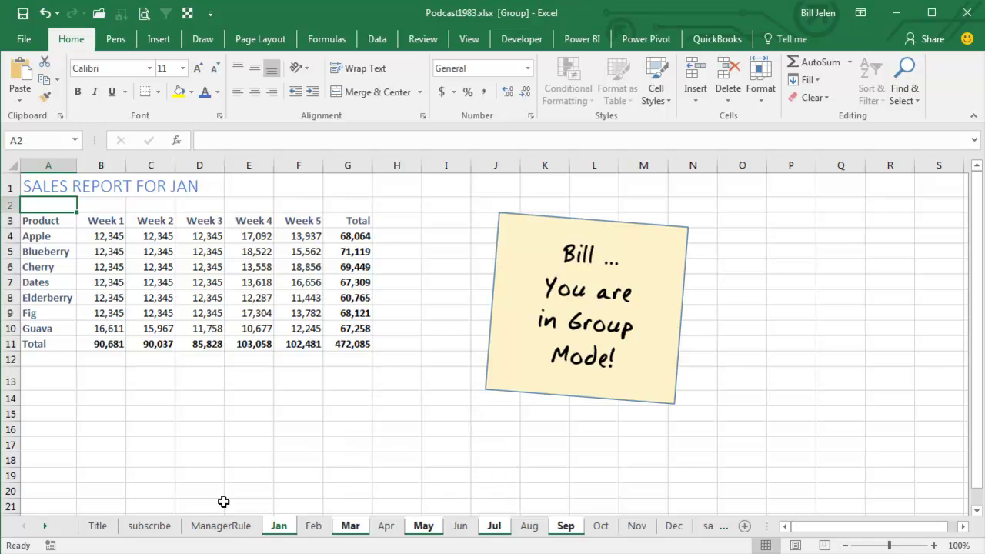
{"action": "left_click", "coordinate": [156, 526]}
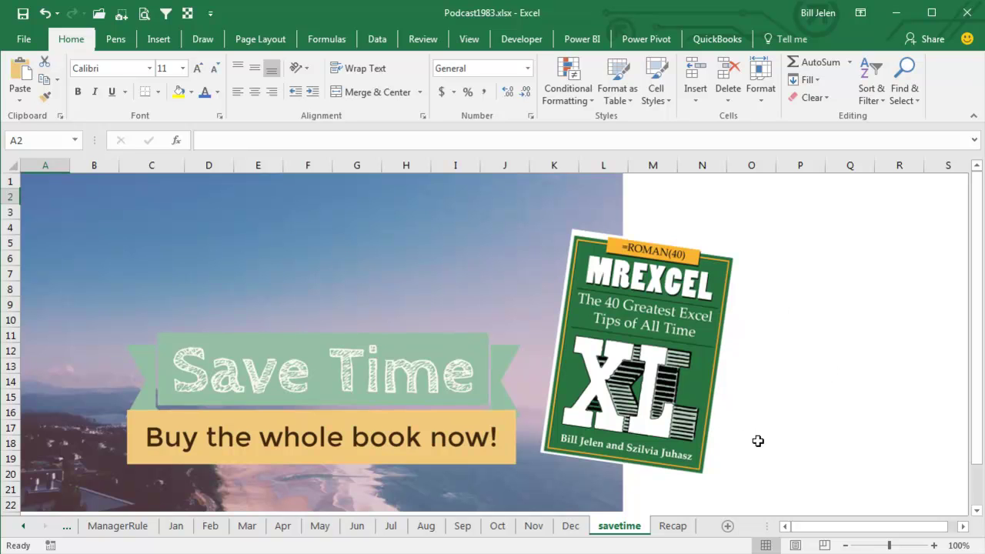
- Show the Recap sheet listing the ten Episode Recap points
{"action": "left_click", "coordinate": [671, 526]}
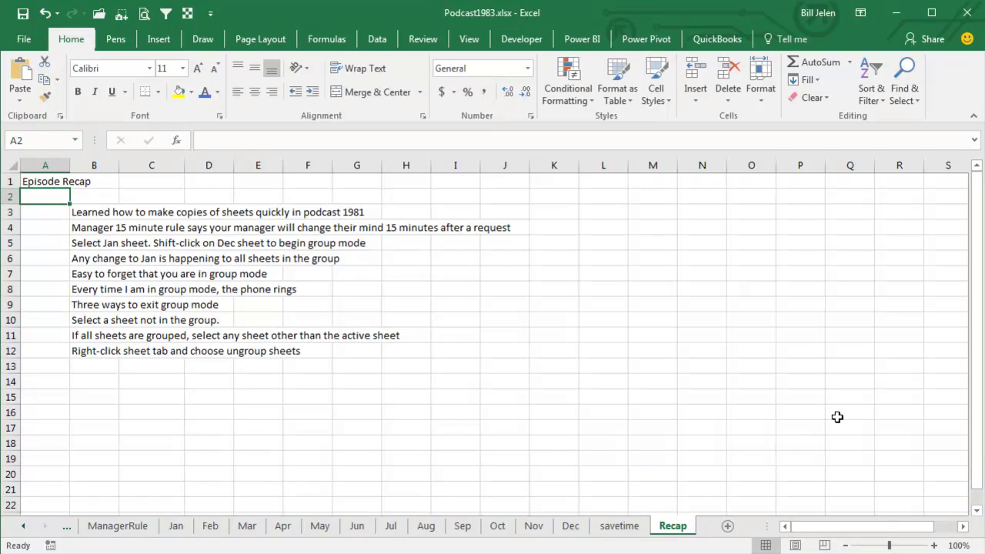